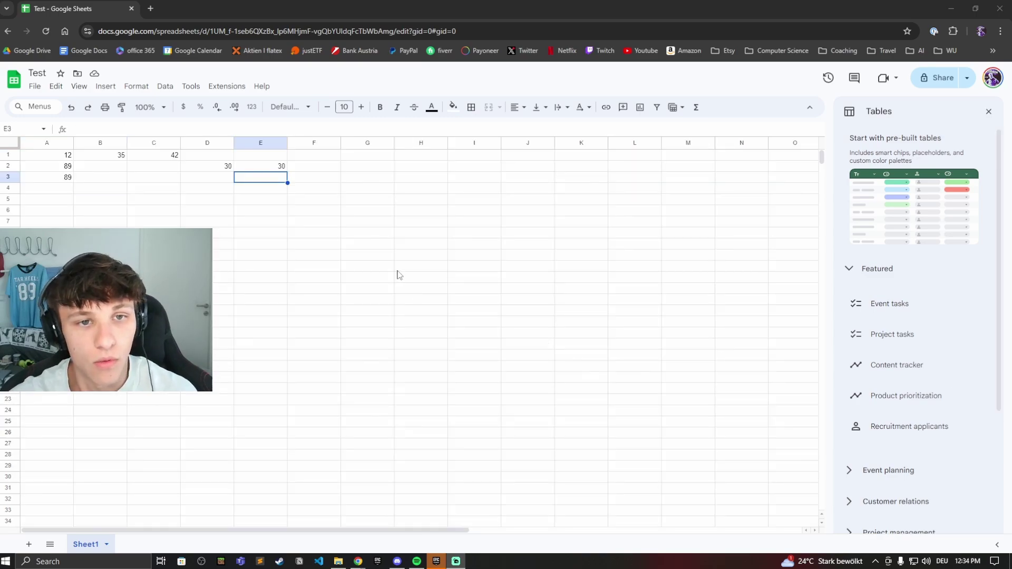
Enter =SUM(D2:E2) in D3 so it totals D2 and E2 to 60
click(215, 183)
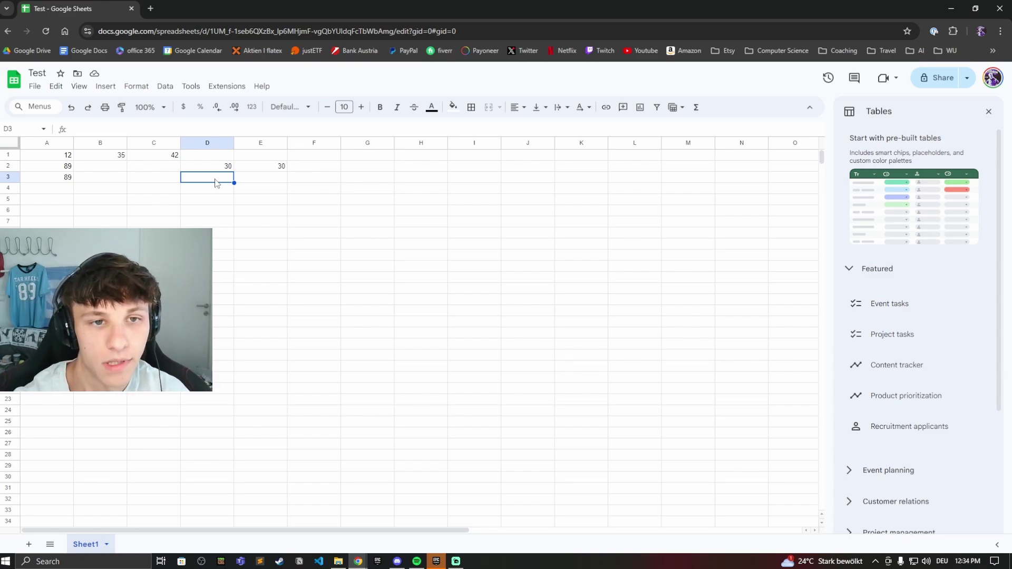
text(=)
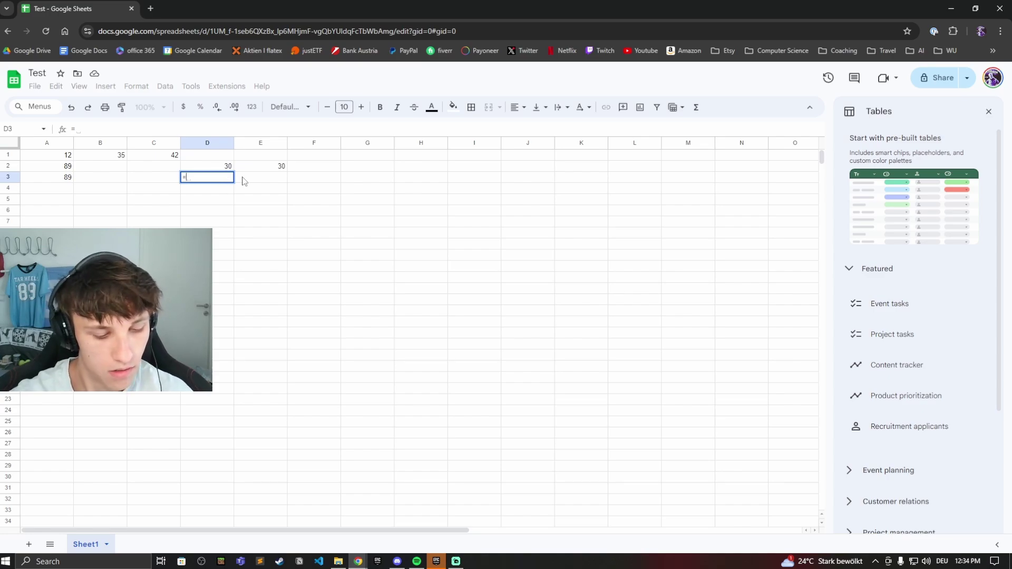
text(sum)
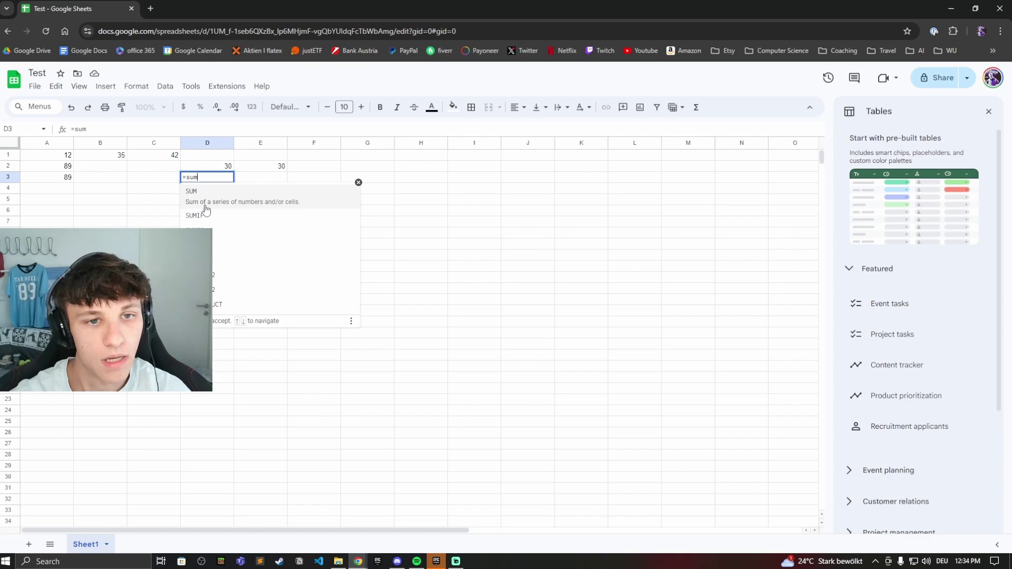
click(291, 203)
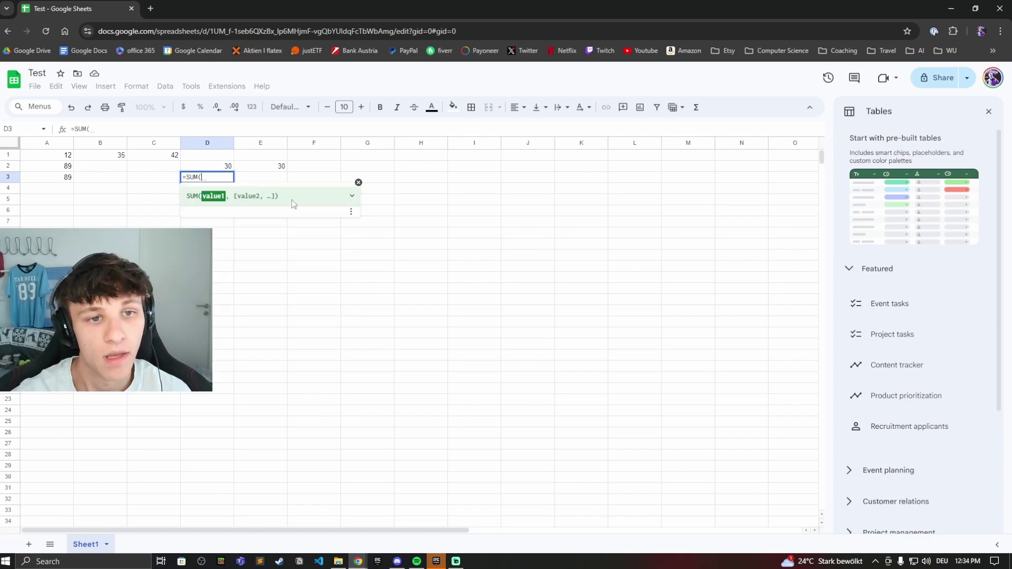
click(224, 168)
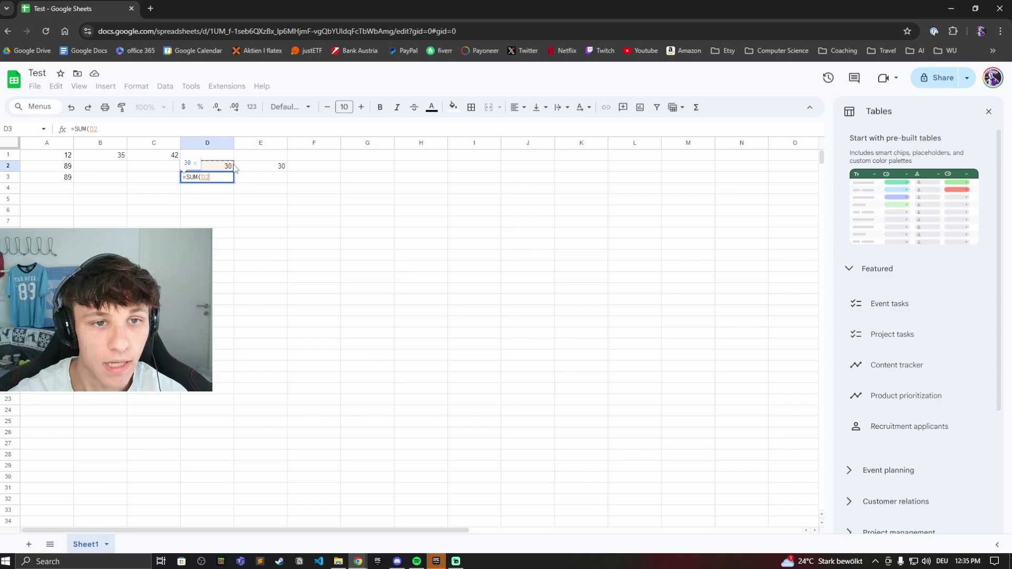
drag(234, 167, 284, 169)
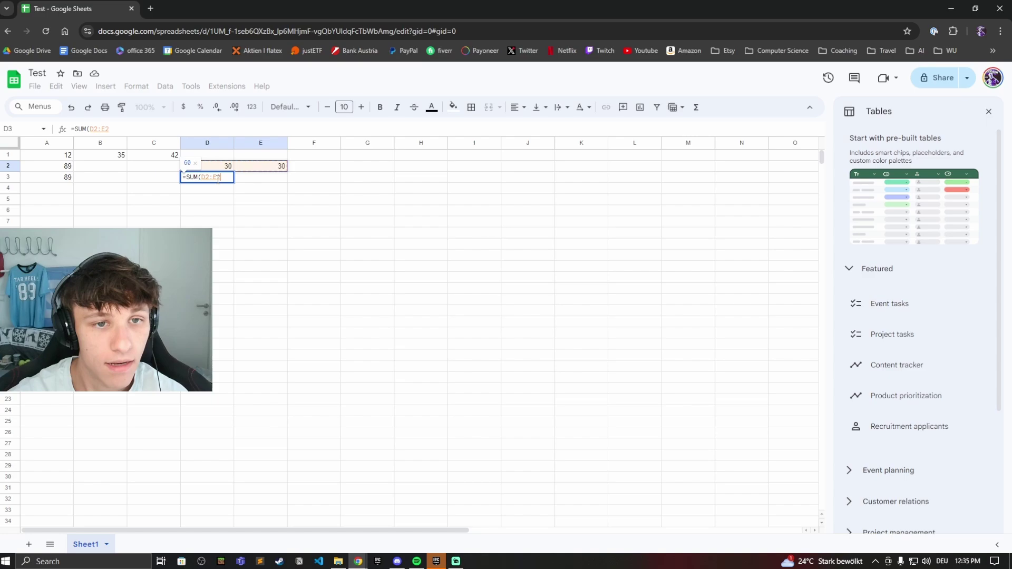
key(Return)
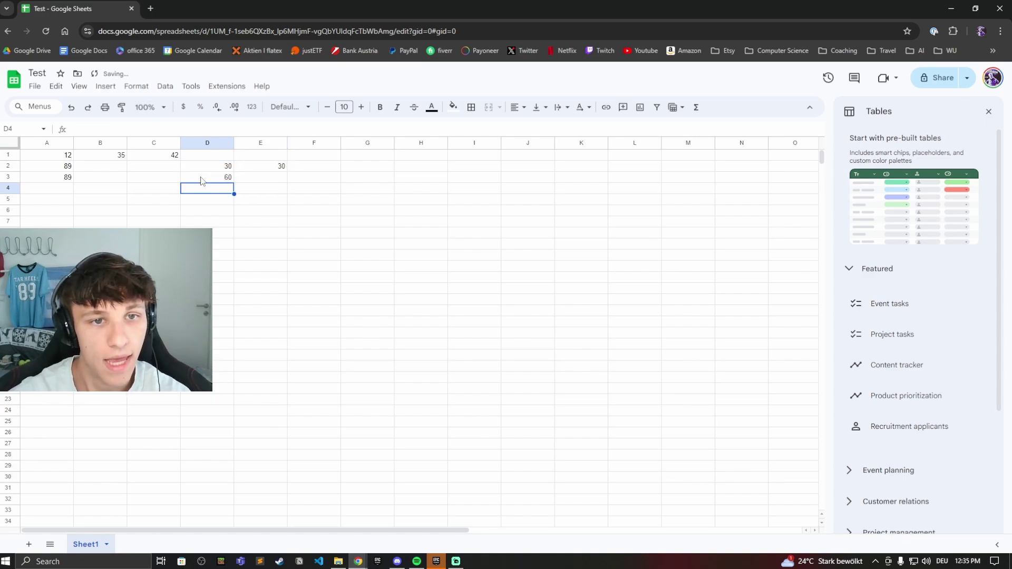
Enter 12 in F2 and rewrite D3 as =SUM(D2:F2), now showing 72
click(293, 169)
text(12)
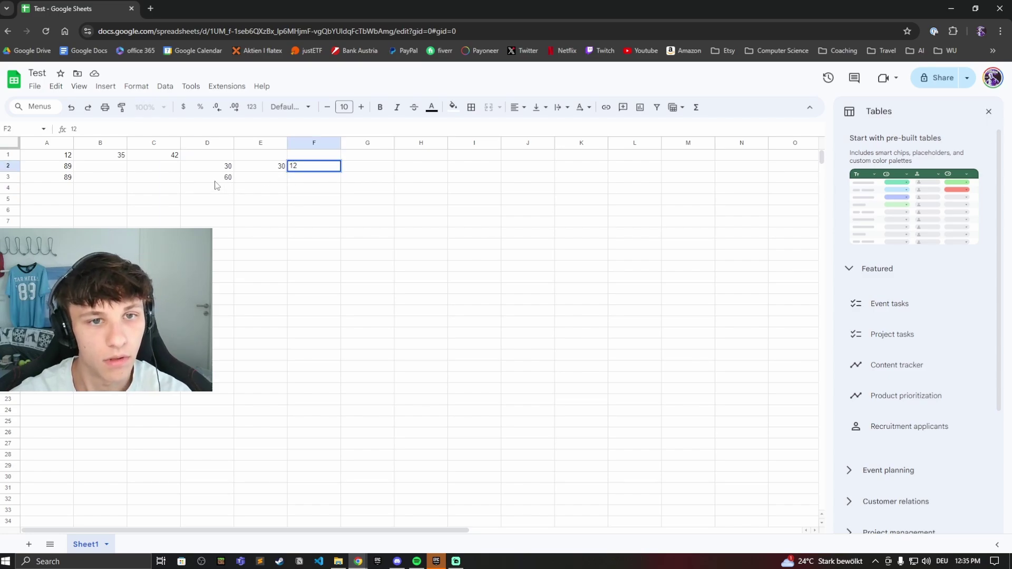
click(221, 183)
key(Delete)
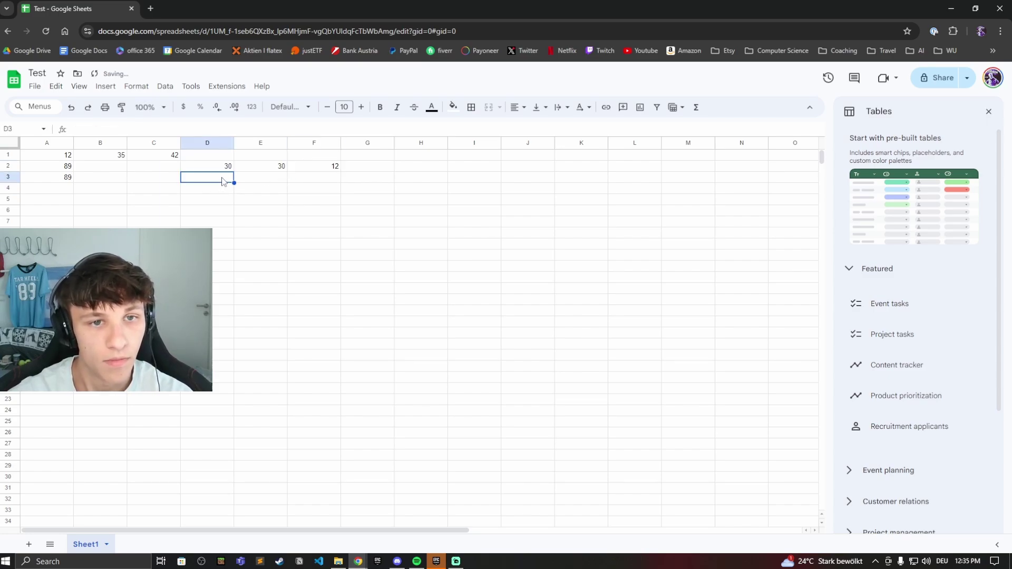
text(=sum)
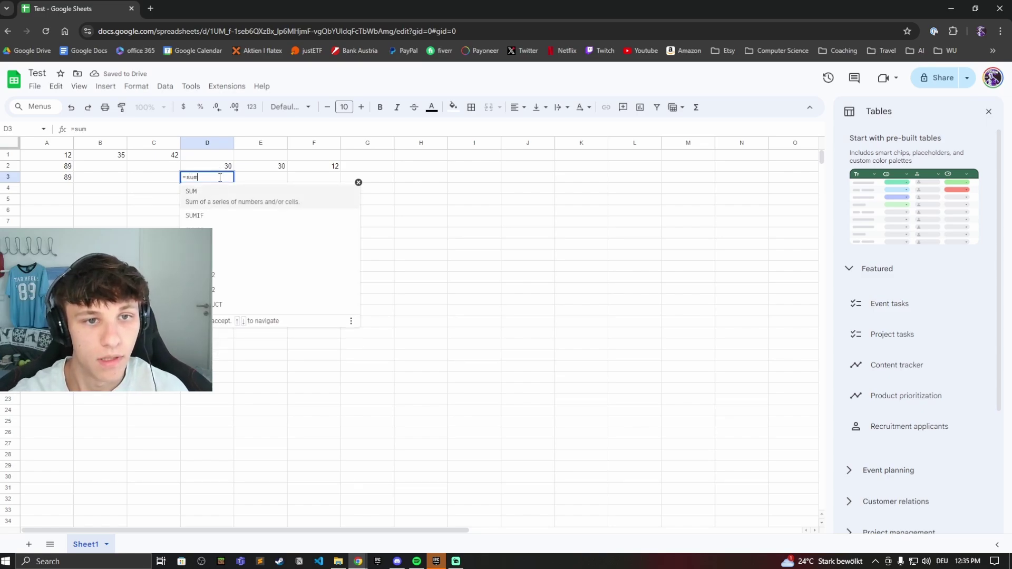
click(217, 196)
click(217, 167)
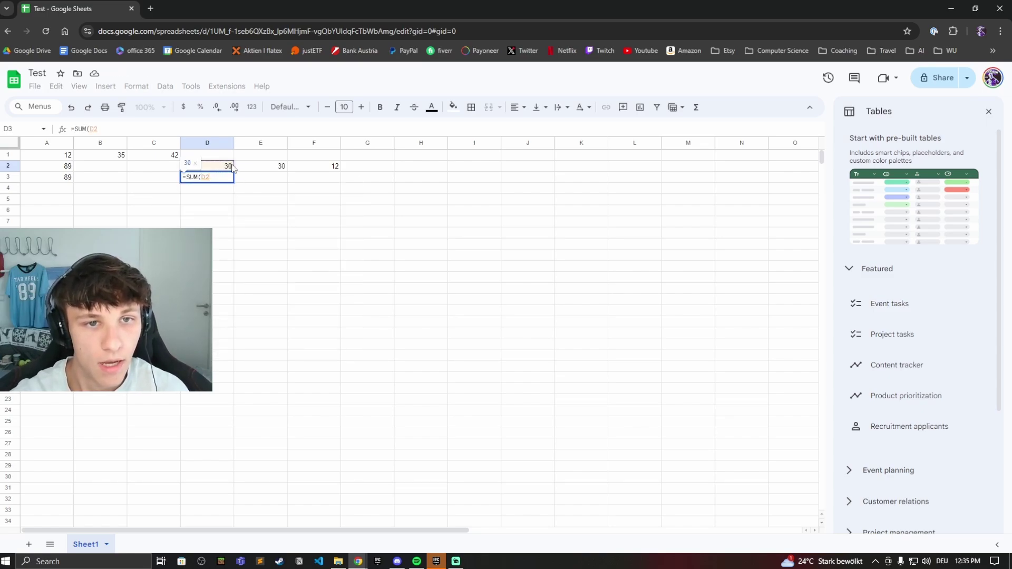
drag(235, 169, 313, 172)
key(Return)
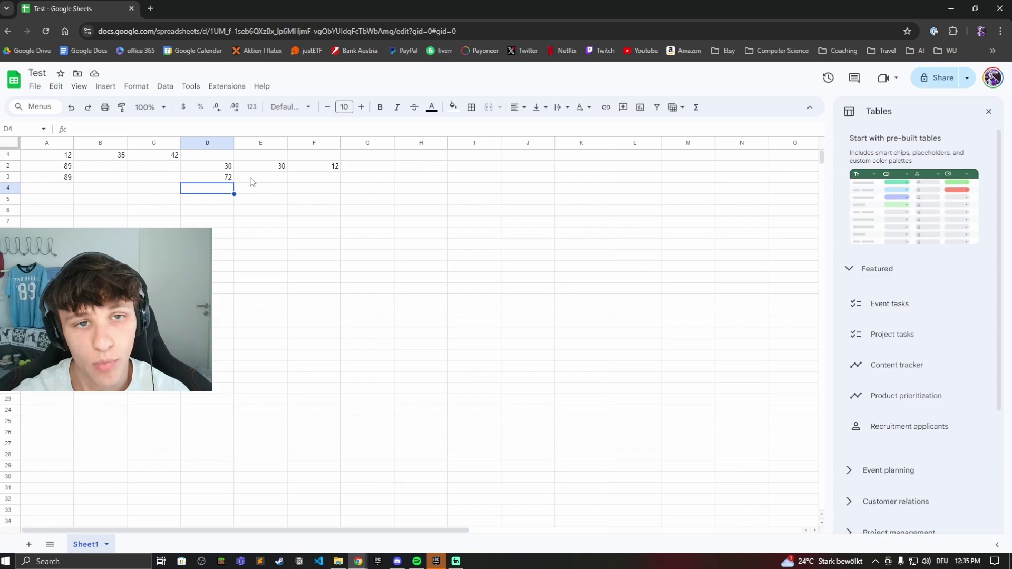
Insert a SUM formula over D2:F2 into D4 from the Functions menu
click(696, 107)
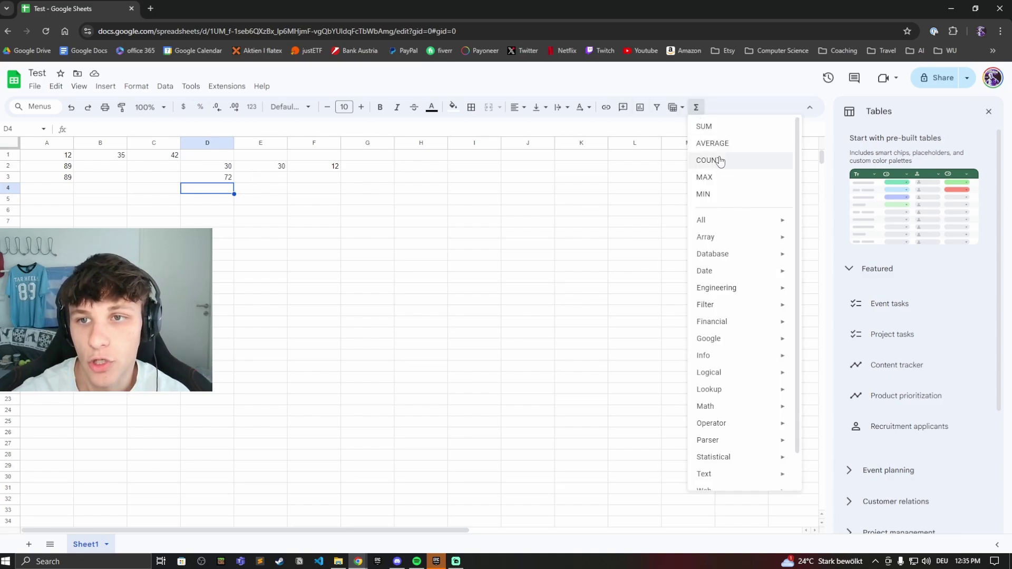
click(721, 128)
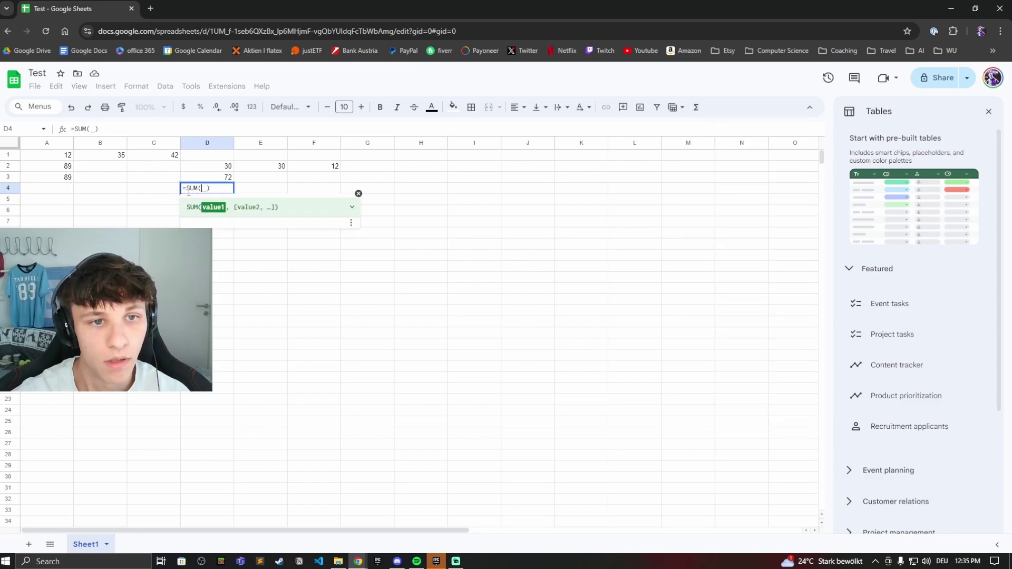
drag(232, 170, 303, 174)
key(Return)
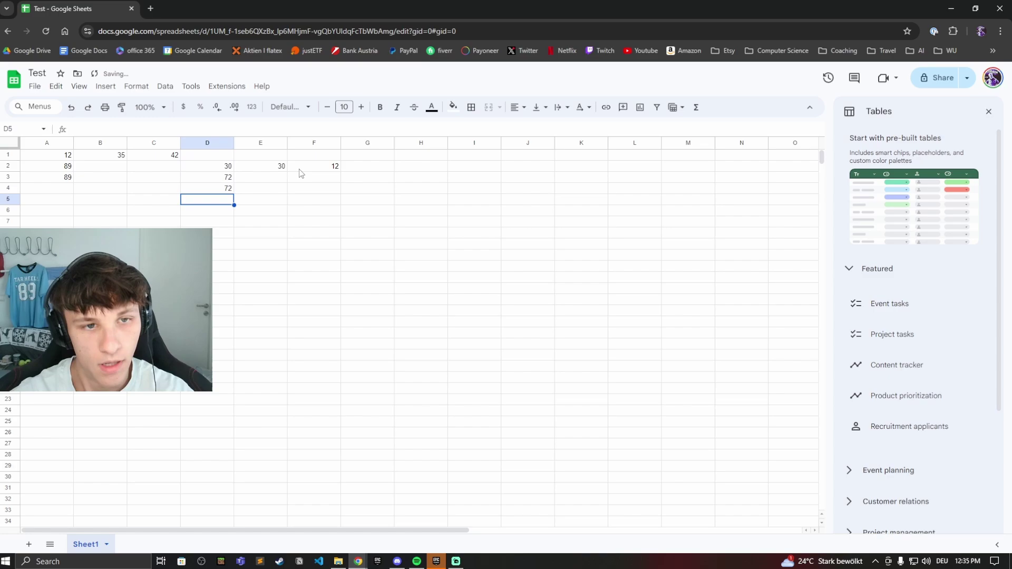
Browse the Functions list, then close it without inserting anything
click(696, 109)
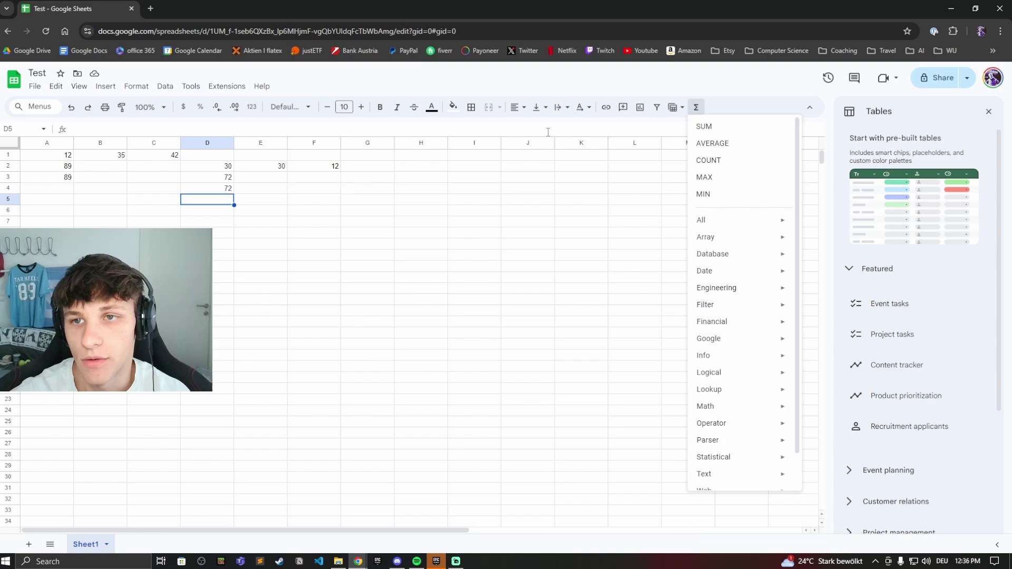
mouse_move(716, 287)
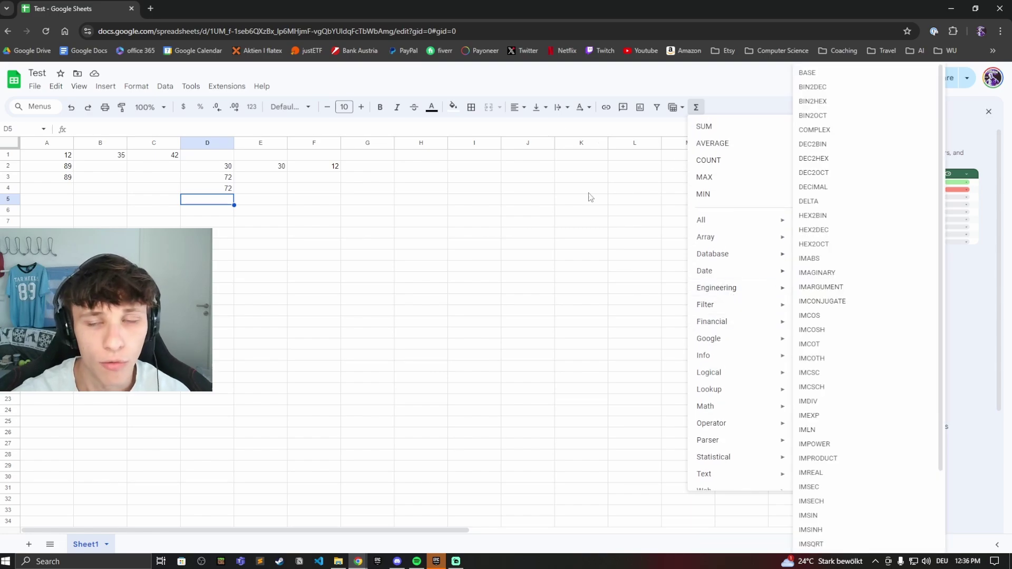
click(525, 125)
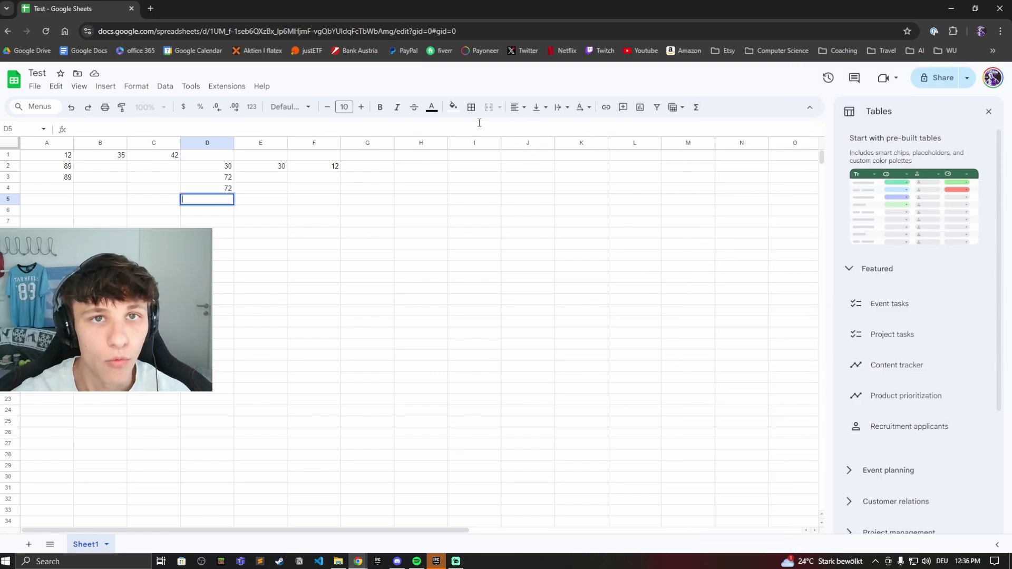
Enter =C1-A1 in F4 so it shows 30 (42 minus 12)
click(310, 192)
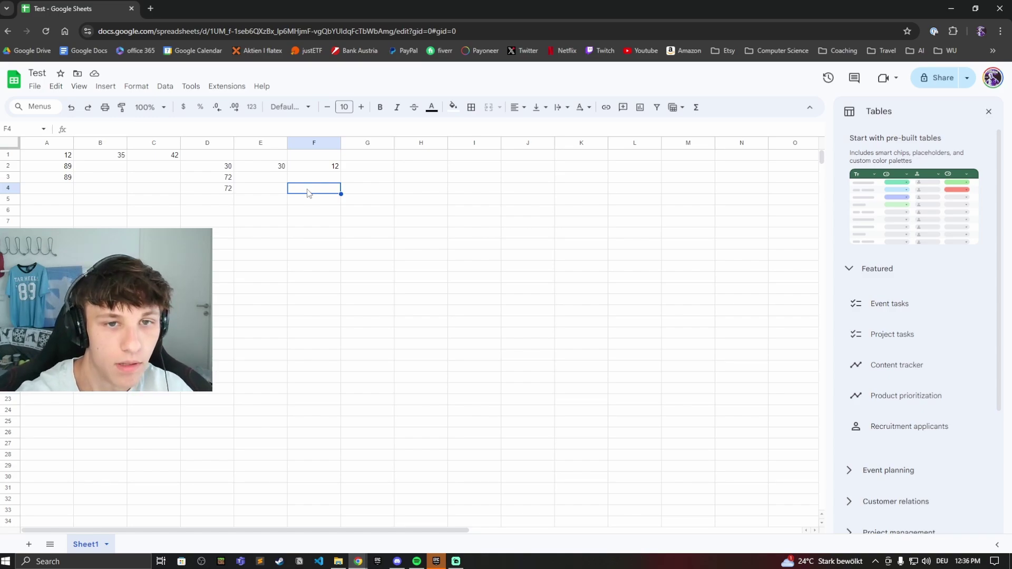
text(=)
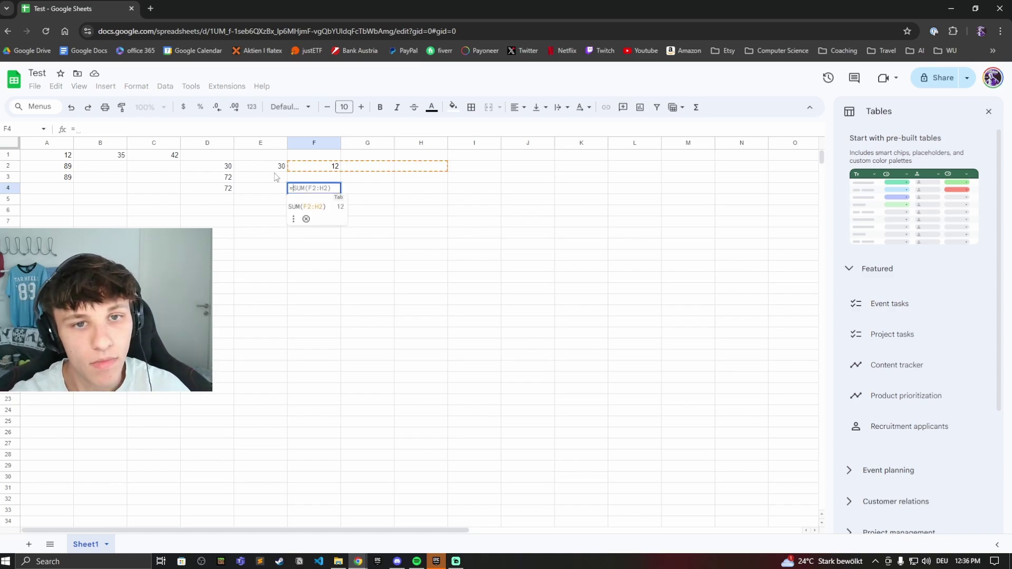
click(170, 158)
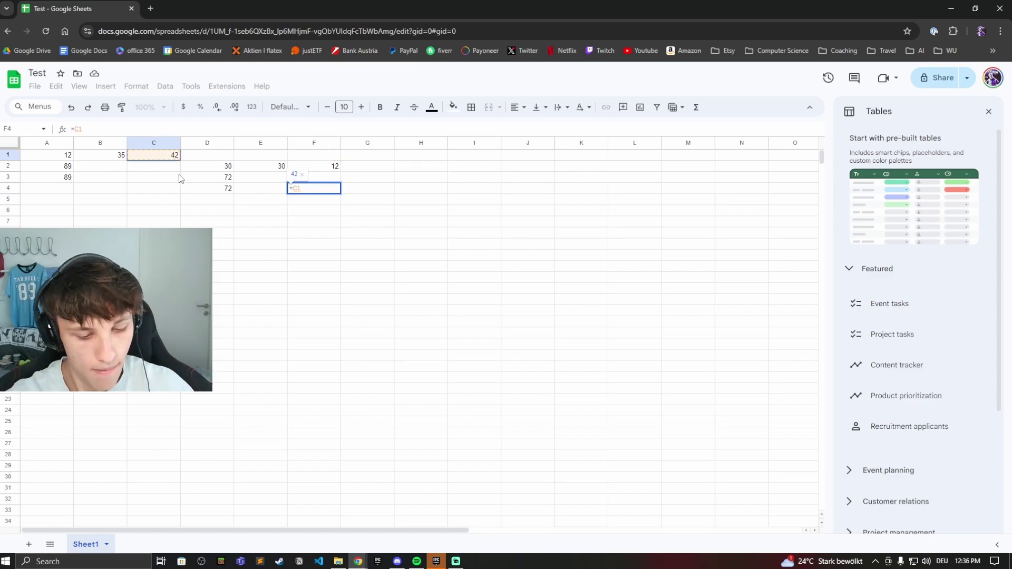
text(-)
click(70, 157)
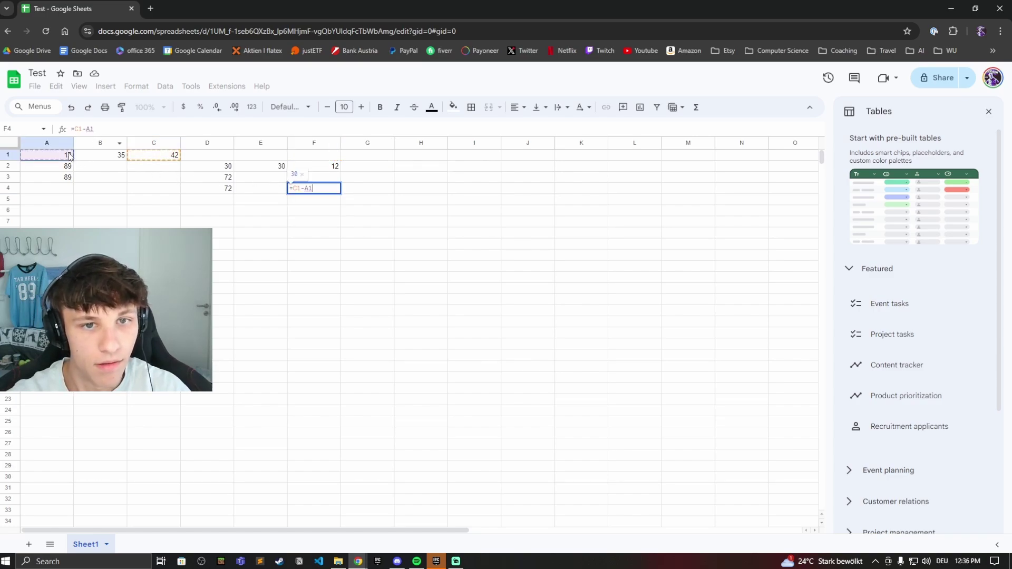
key(Return)
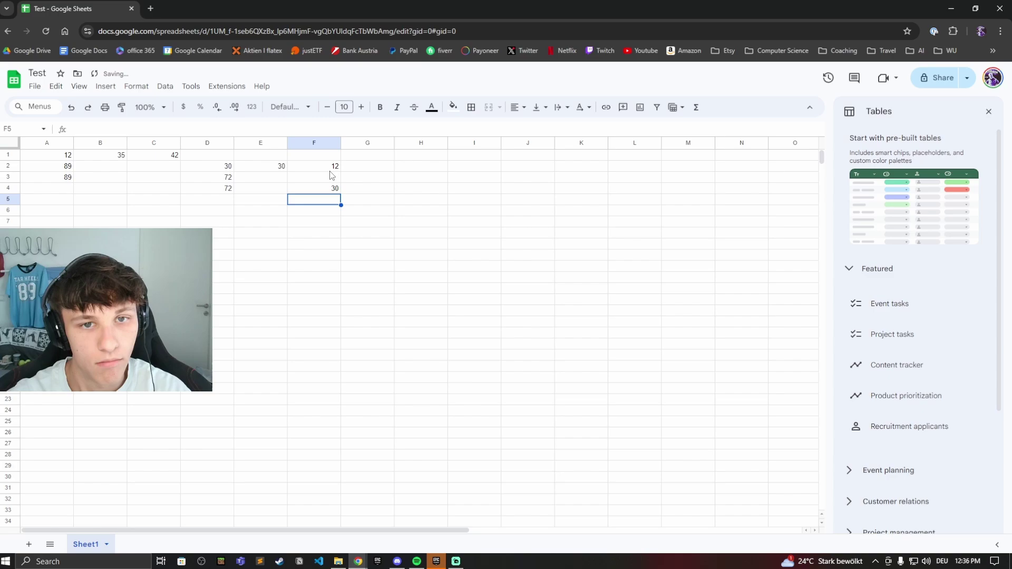
click(324, 189)
click(372, 188)
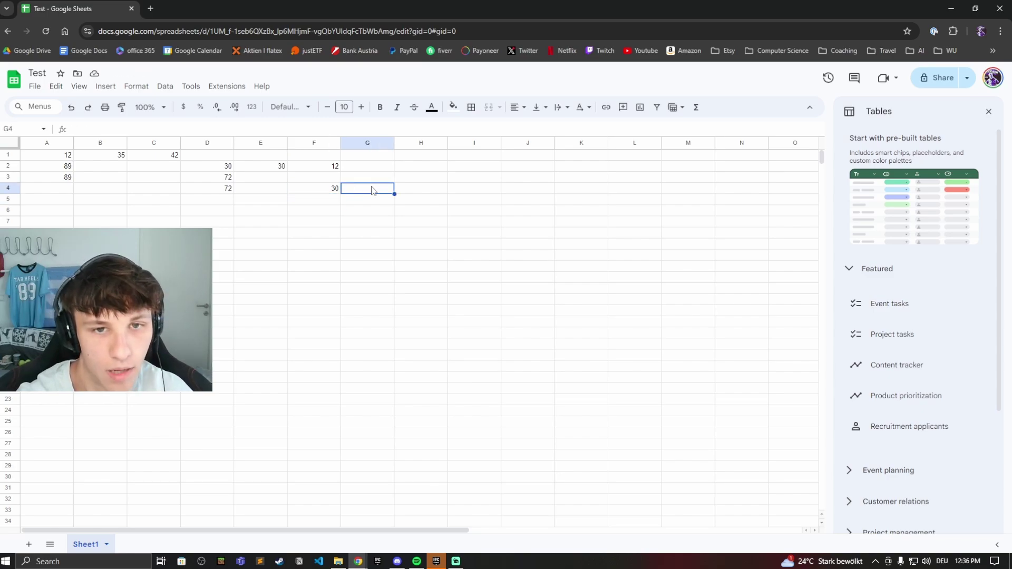
Enter =MINUS(C1,A1) in G4, returning 30 like F4
text(=)
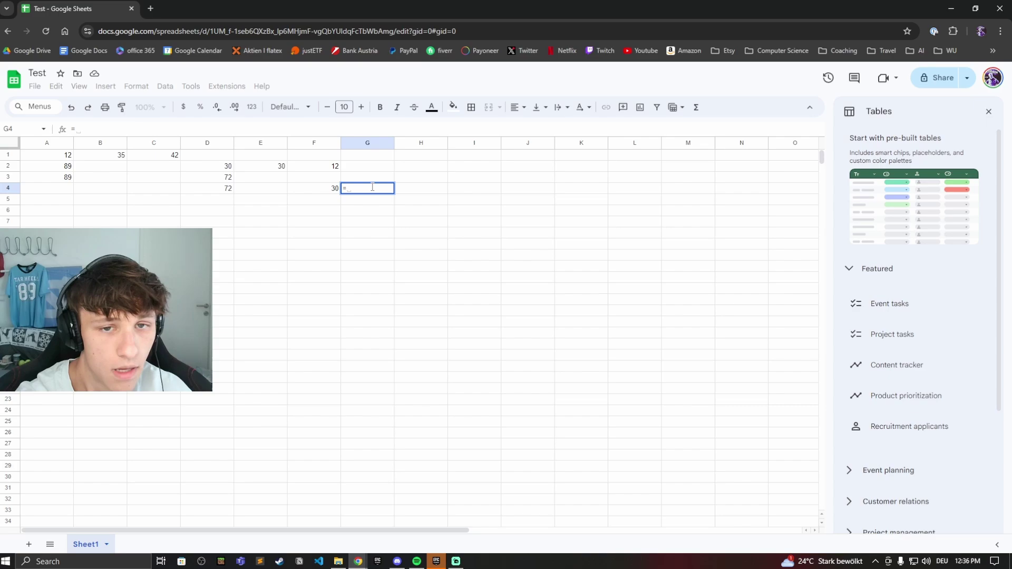
text(minus)
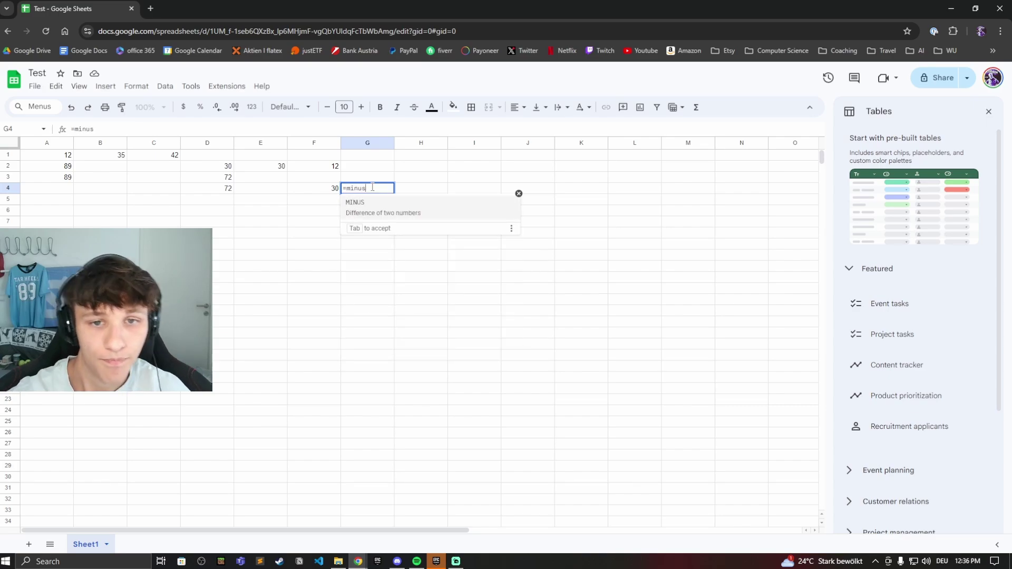
click(415, 212)
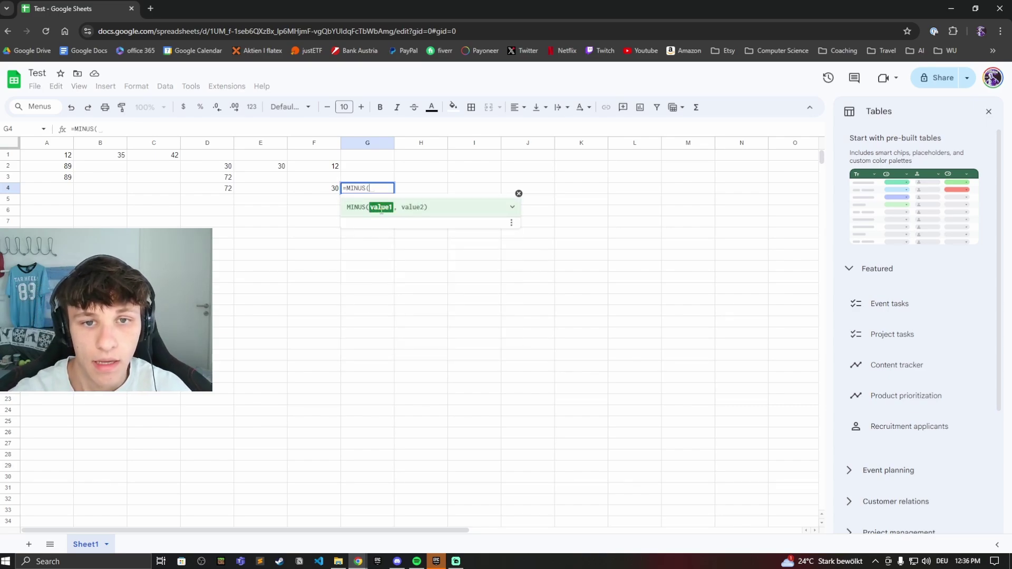
click(161, 155)
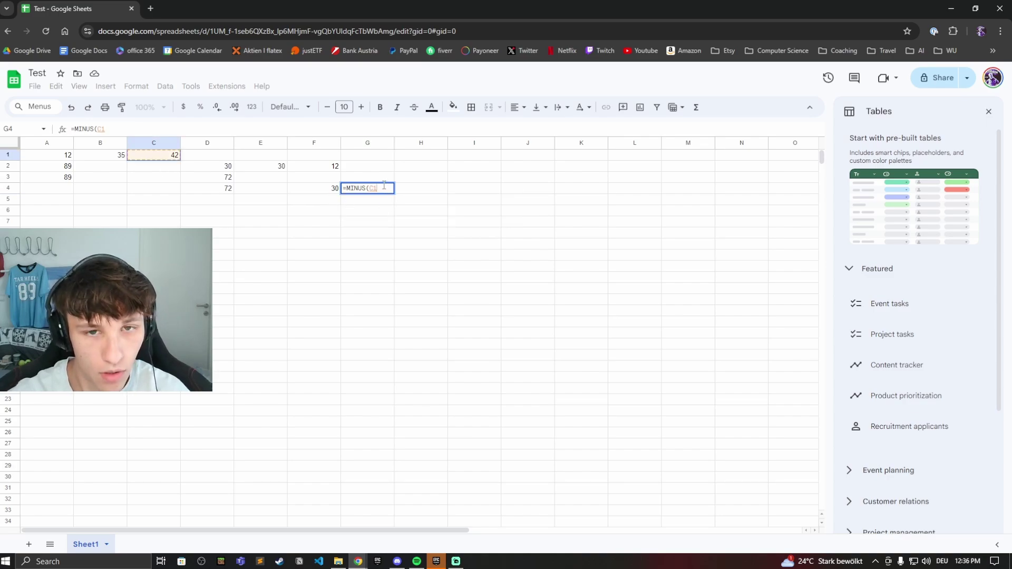
text(,)
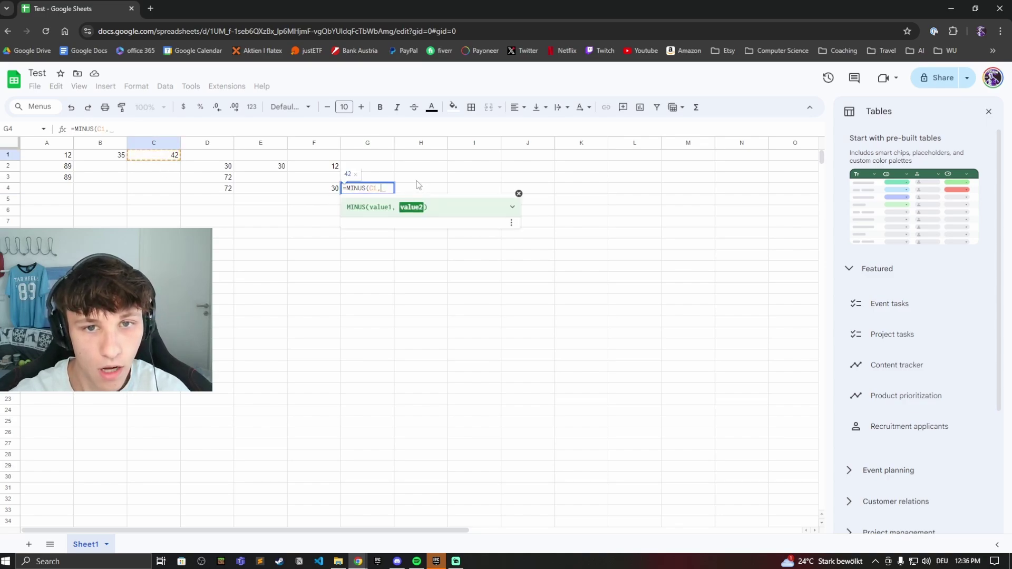
click(57, 156)
key(Return)
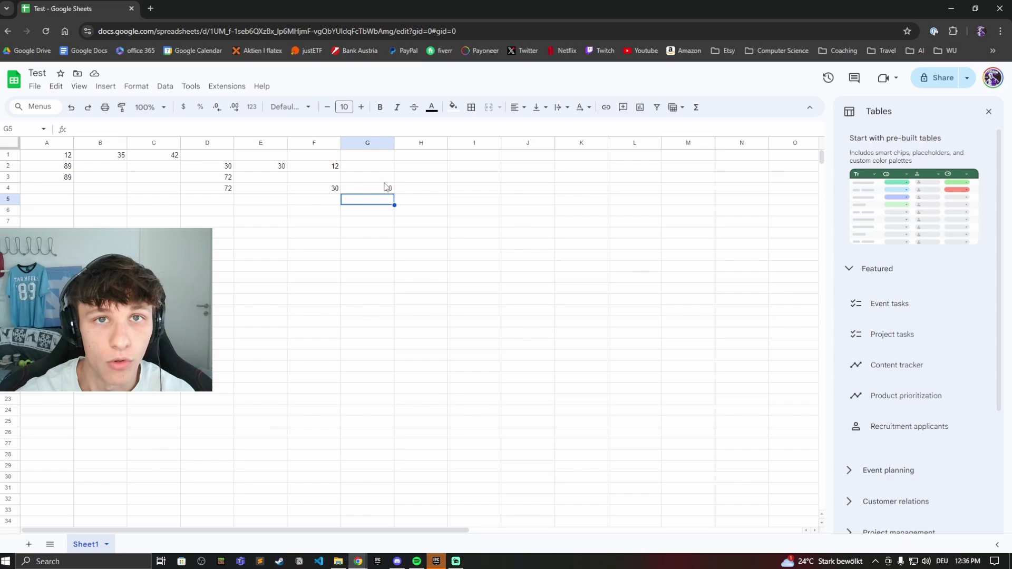
Fill I1:J3 row by row with 12, 24 / 455, 67 / 55, 88
click(486, 158)
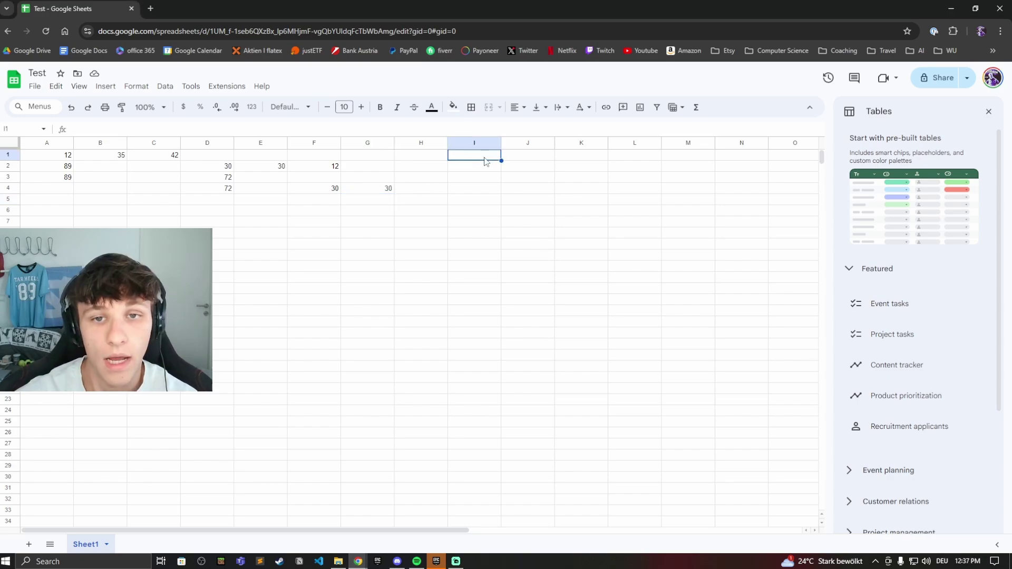
text(12)
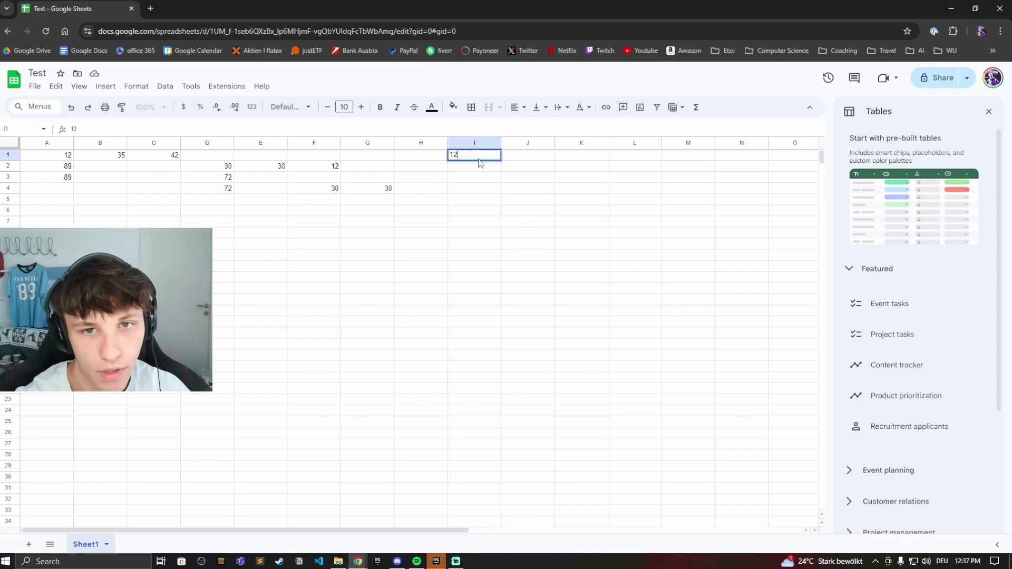
click(528, 159)
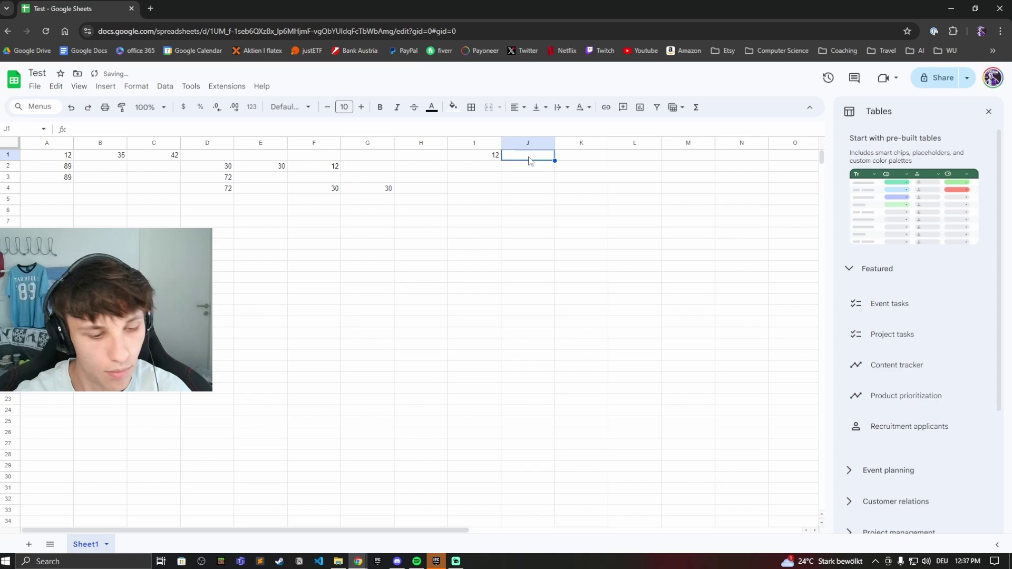
text(24)
click(484, 174)
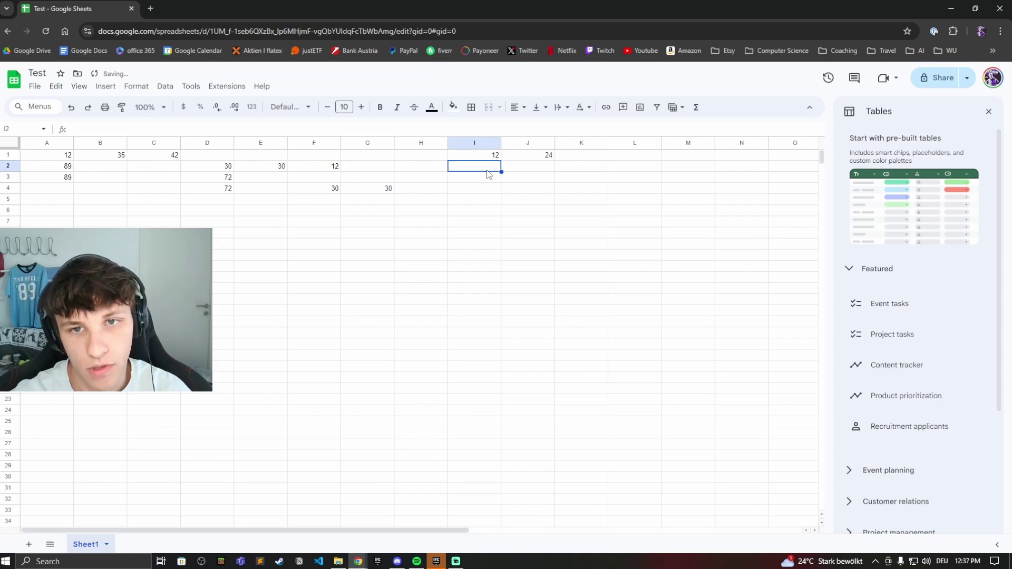
text(455)
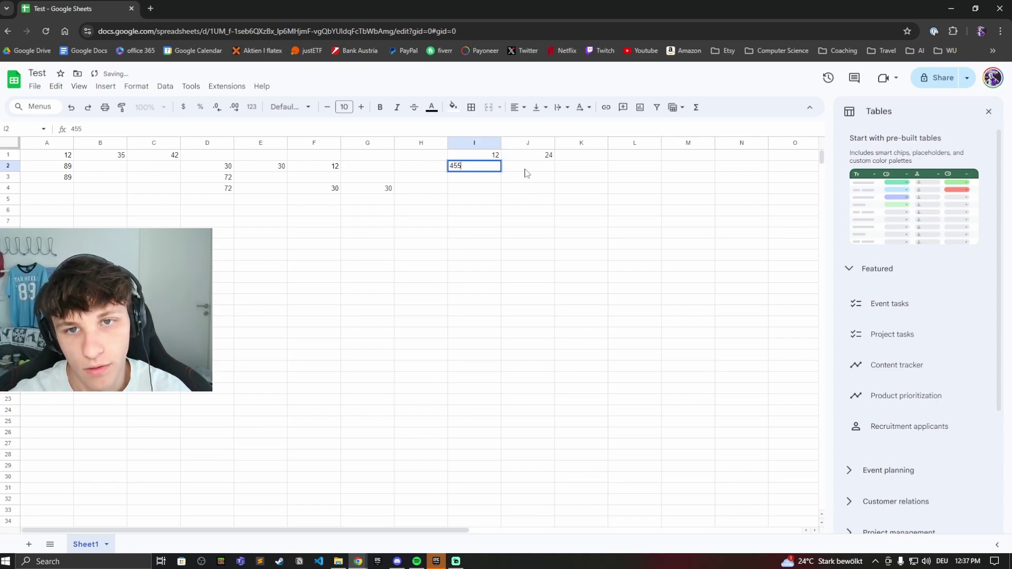
click(528, 174)
text(67)
click(475, 180)
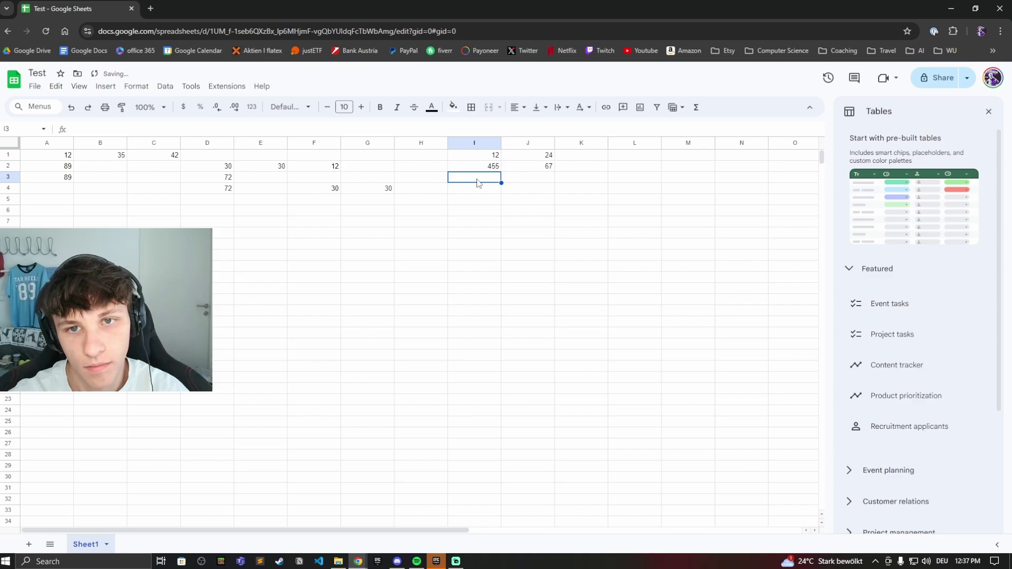
text(55)
click(522, 180)
text(88)
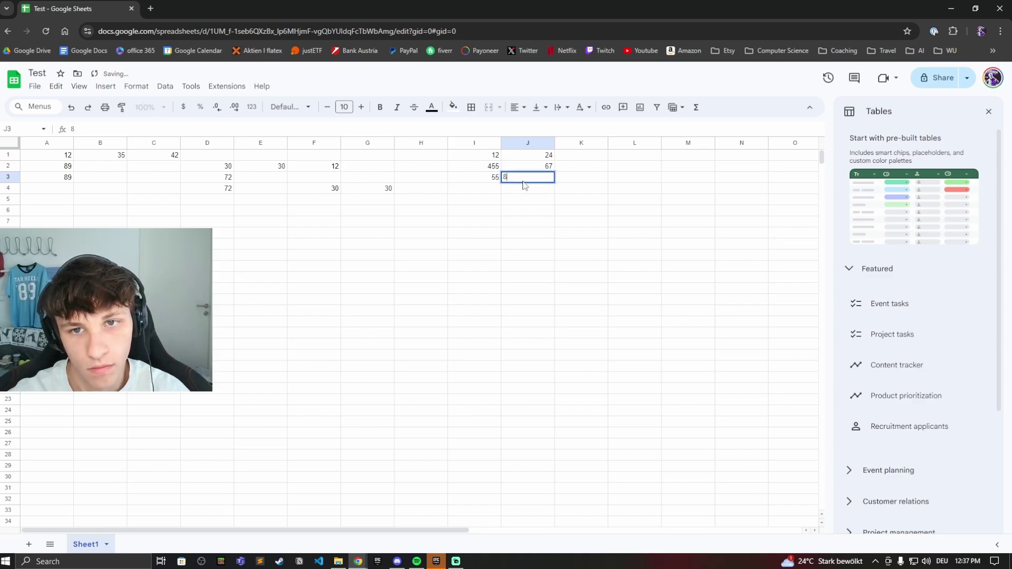
click(590, 156)
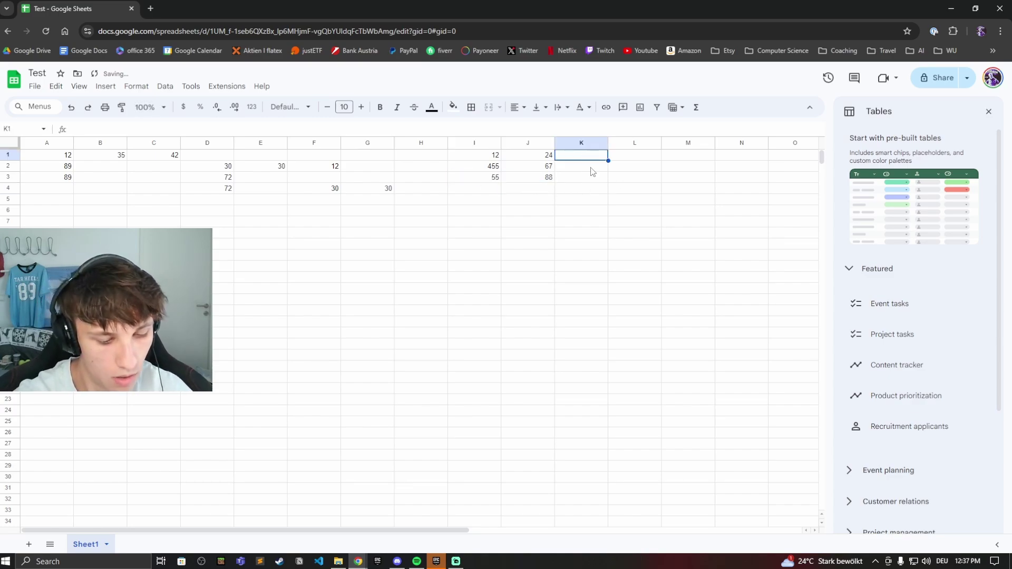
Enter =MINUS(J1,I1) in K1, giving 12
text(0)
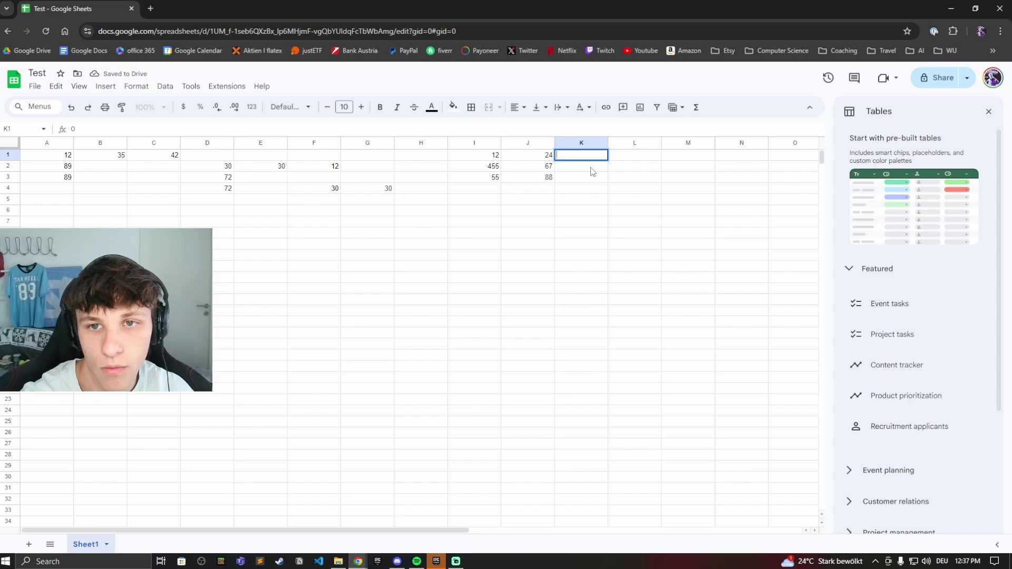
text(=minus)
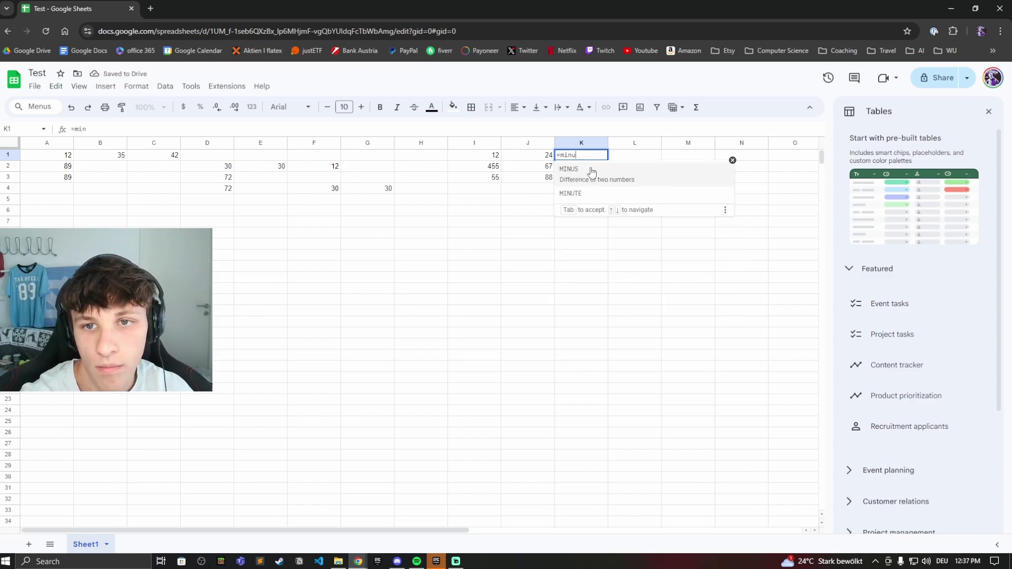
click(609, 177)
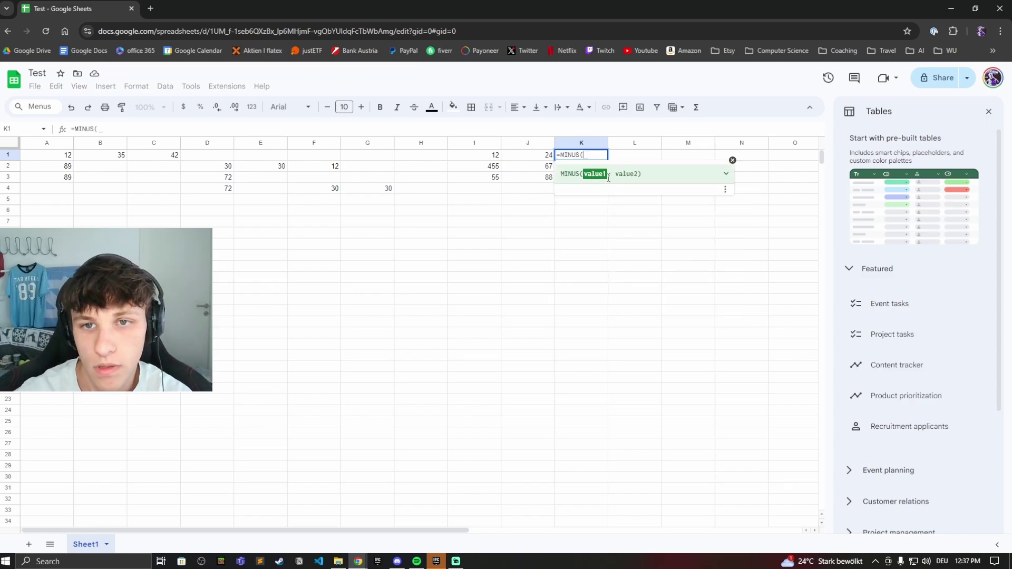
click(542, 160)
text(,)
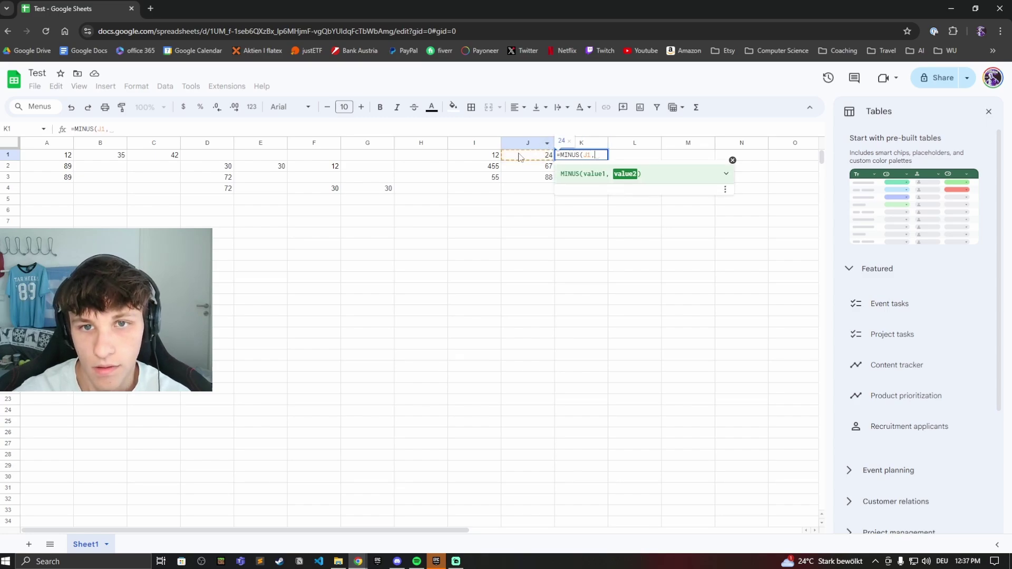
click(501, 158)
key(Return)
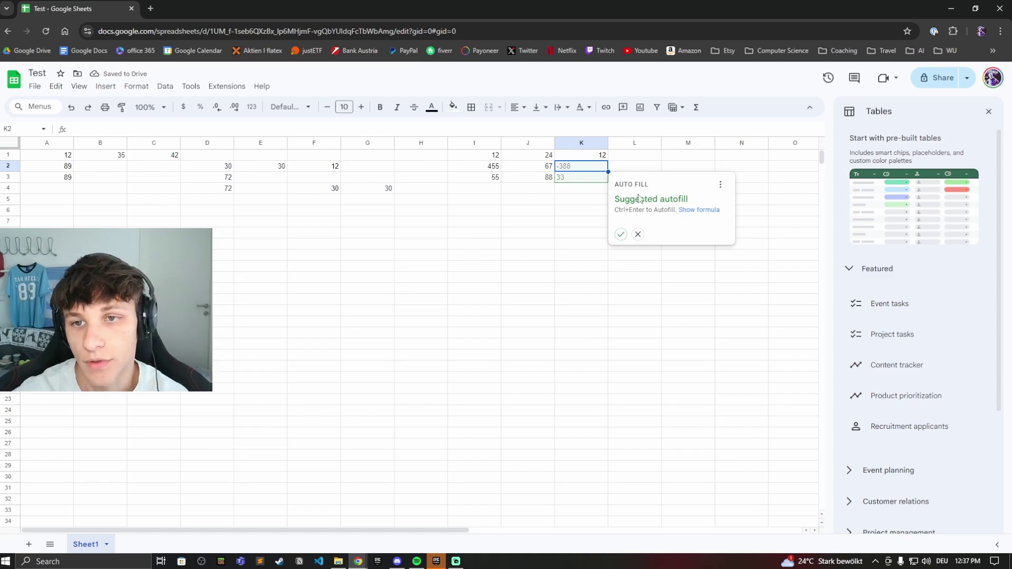
Fill the K1 MINUS formula down to K3 and check K2 (-388) and K3 (33)
click(638, 234)
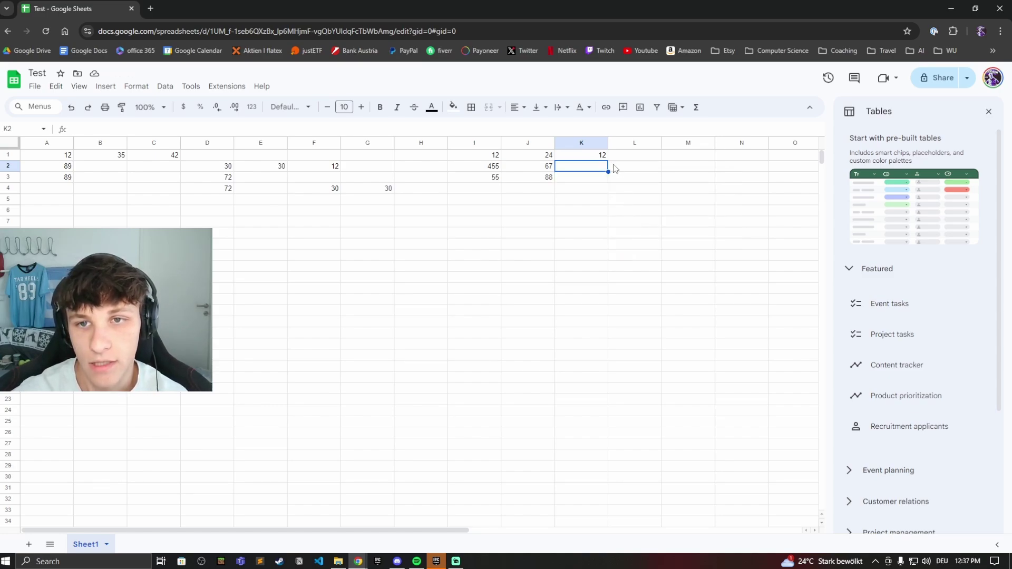
click(596, 157)
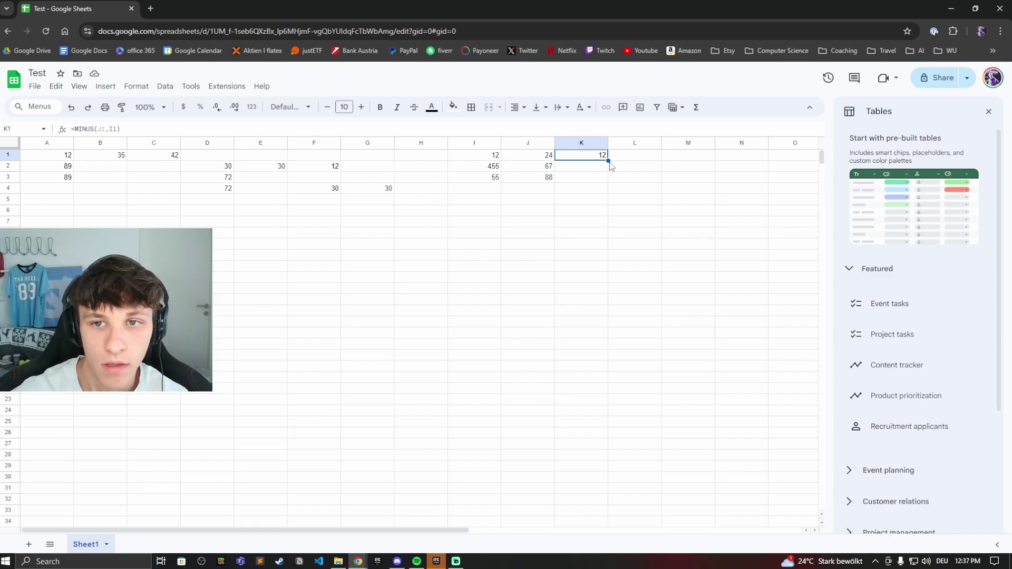
drag(608, 160, 606, 177)
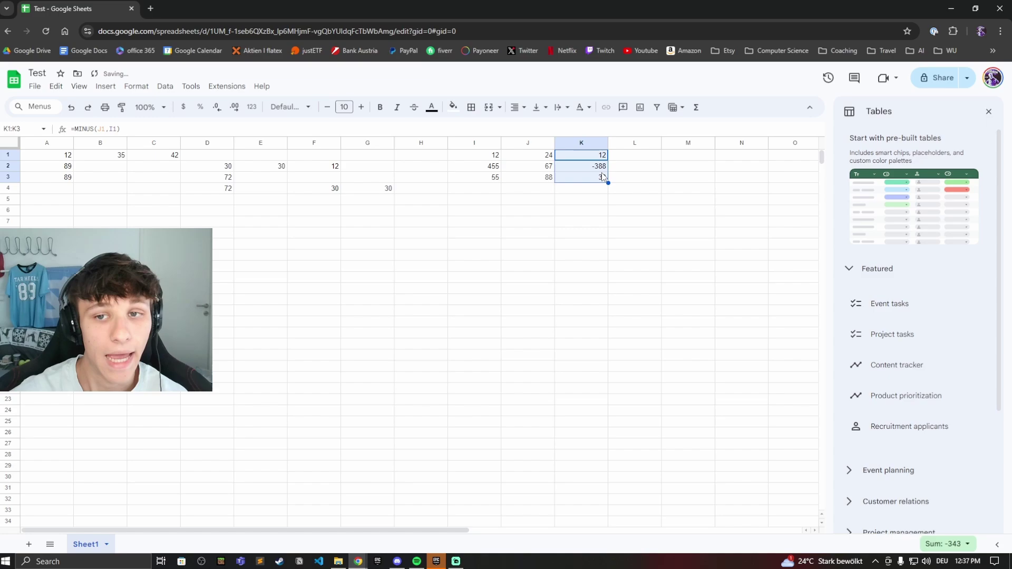
click(599, 160)
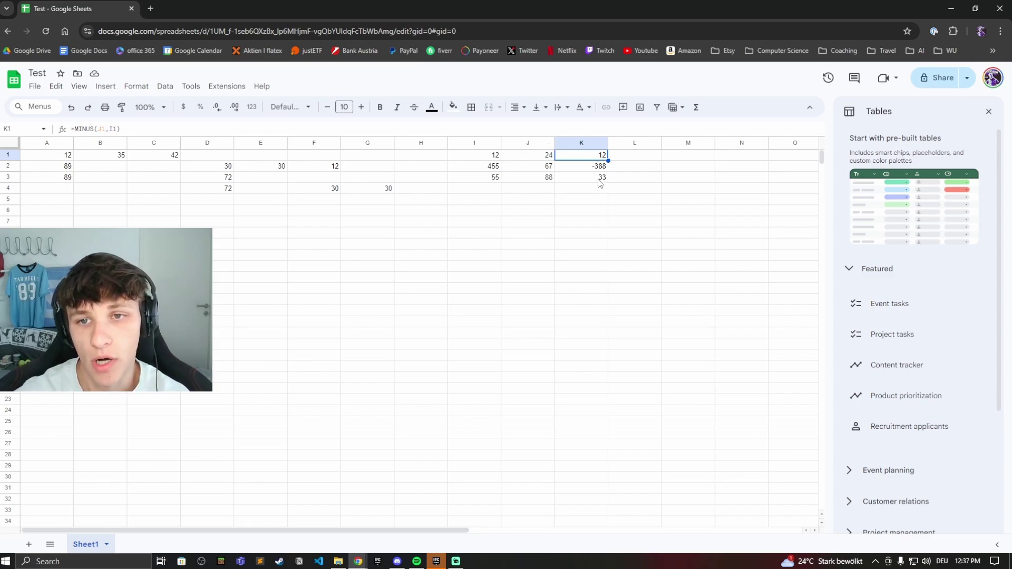
click(597, 168)
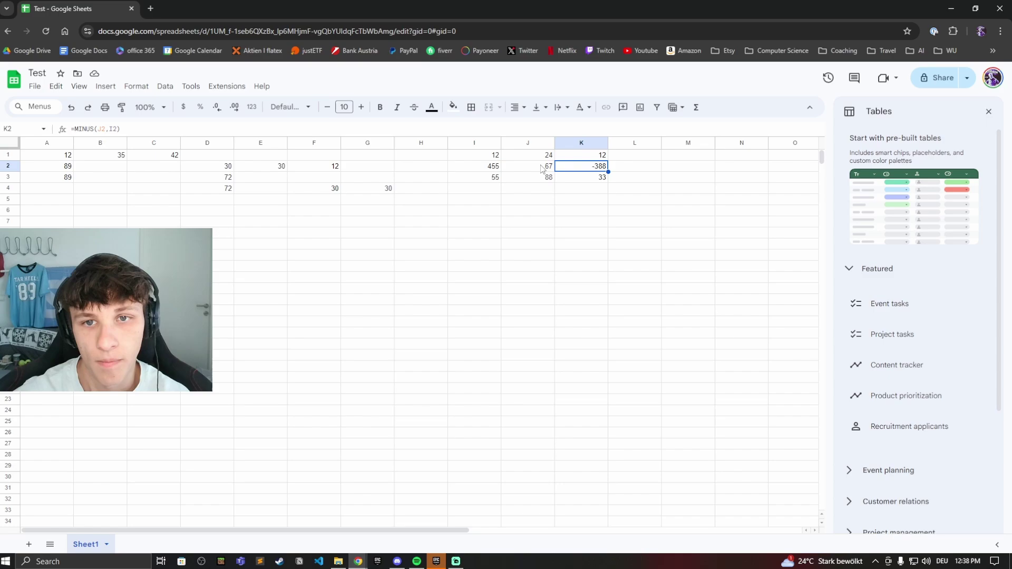
click(584, 182)
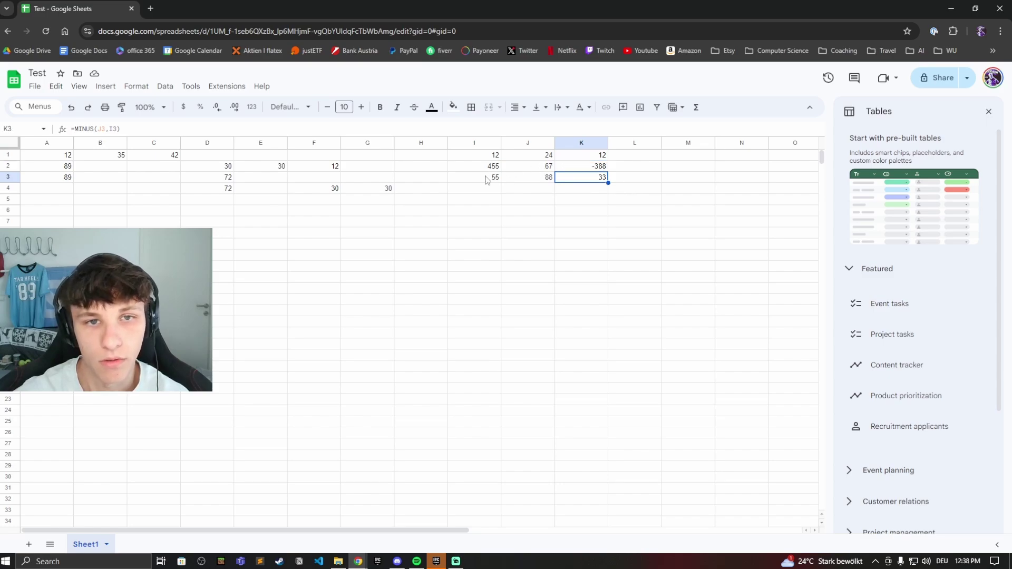
Select a range in column L, then settle on cell L1
click(634, 155)
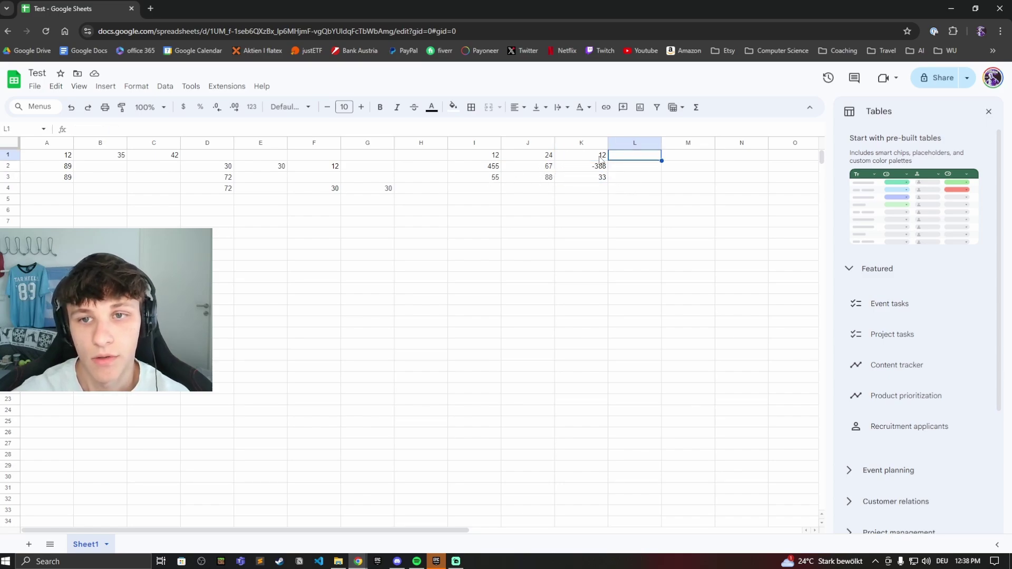
drag(662, 161, 662, 235)
click(684, 179)
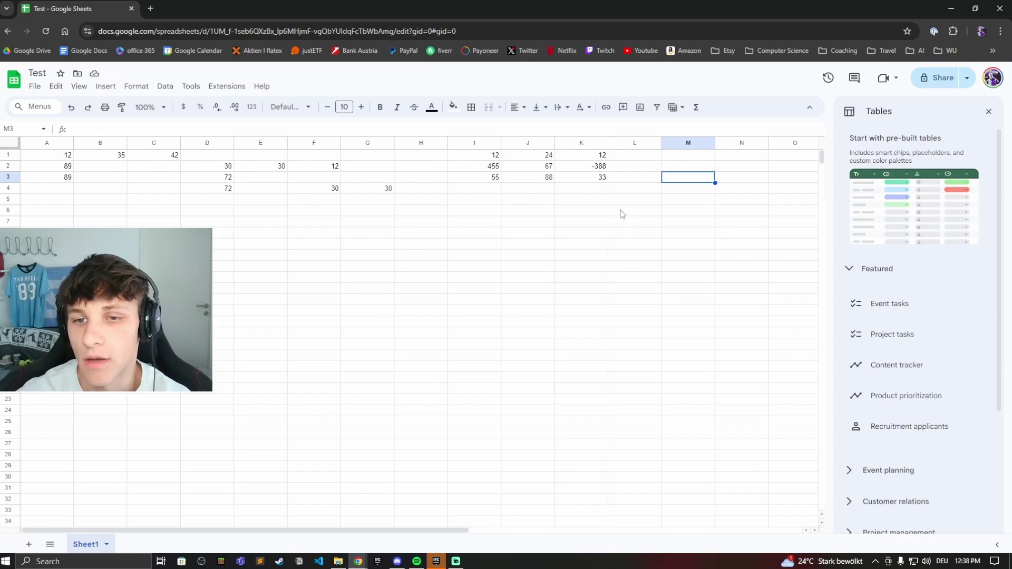
click(645, 156)
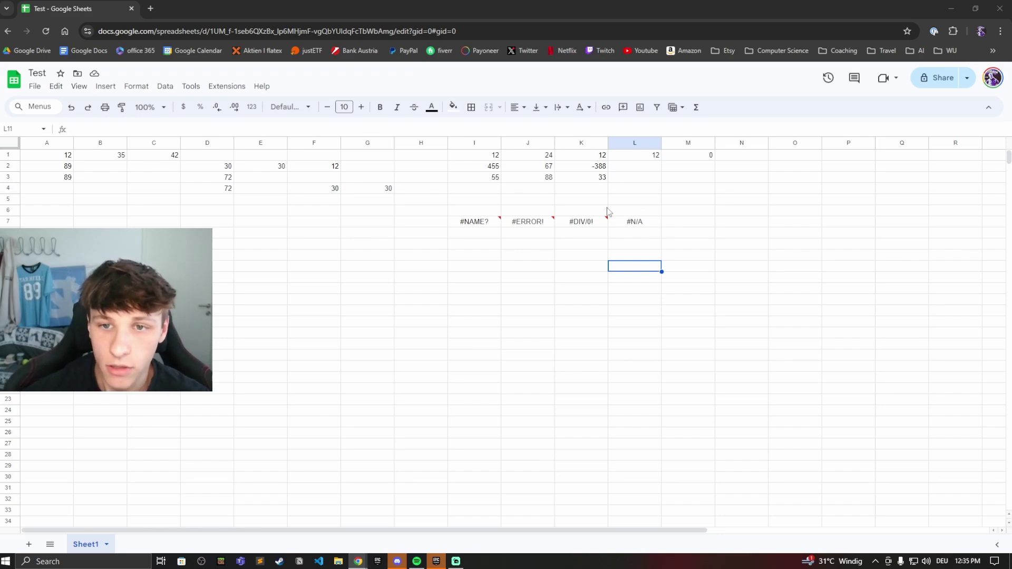
mouse_move(601, 222)
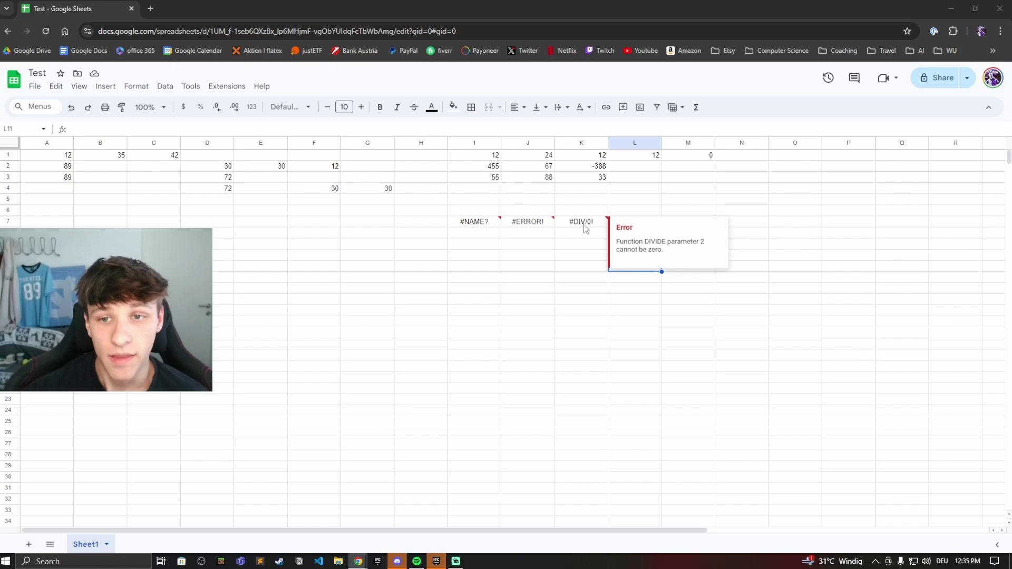
click(585, 227)
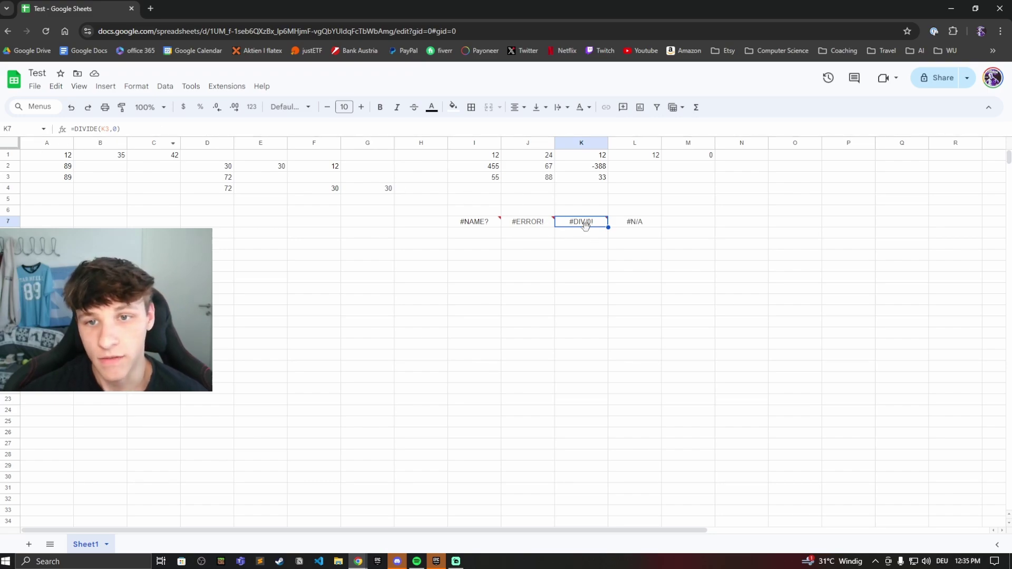
mouse_move(580, 227)
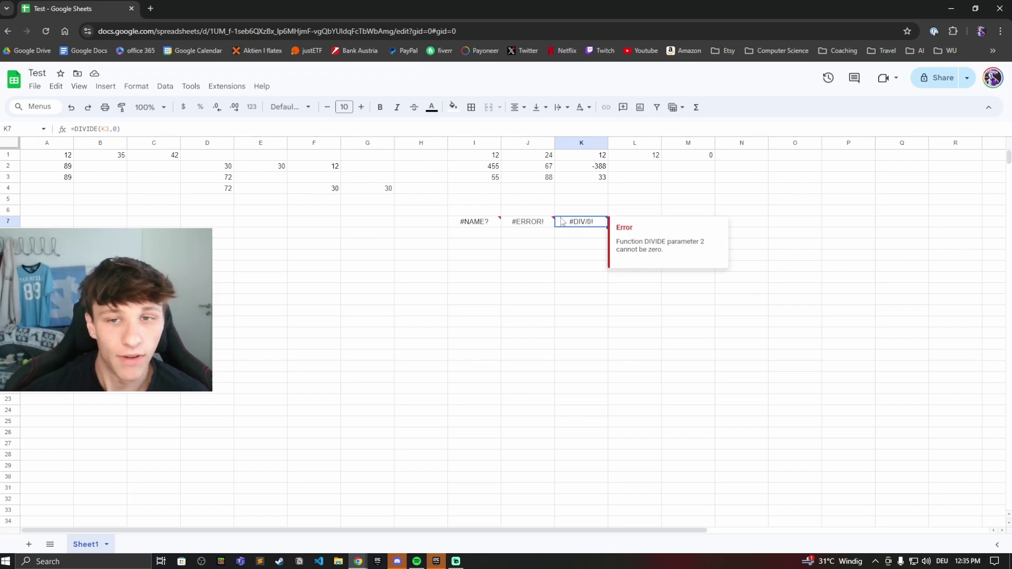
click(534, 228)
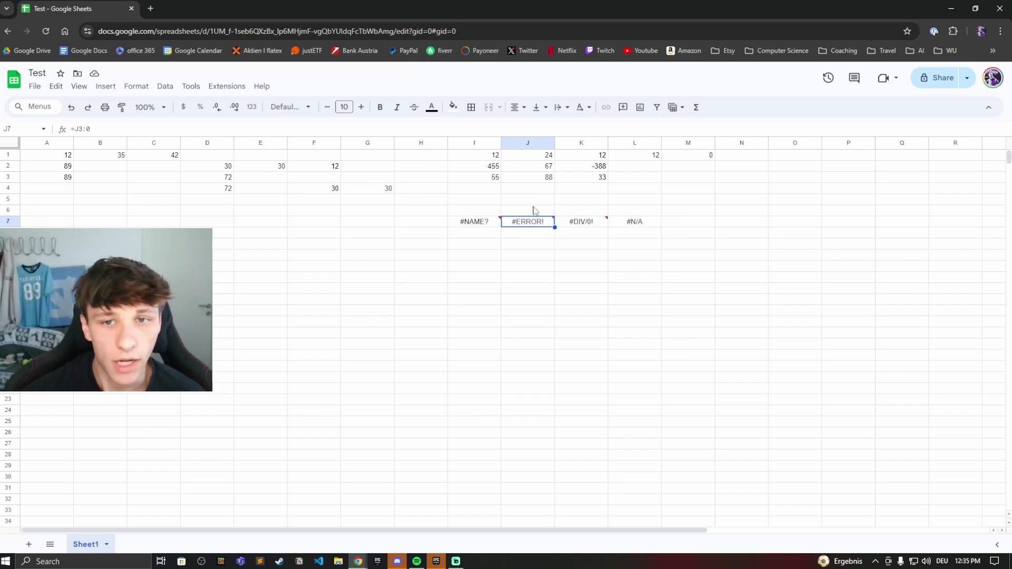
click(472, 223)
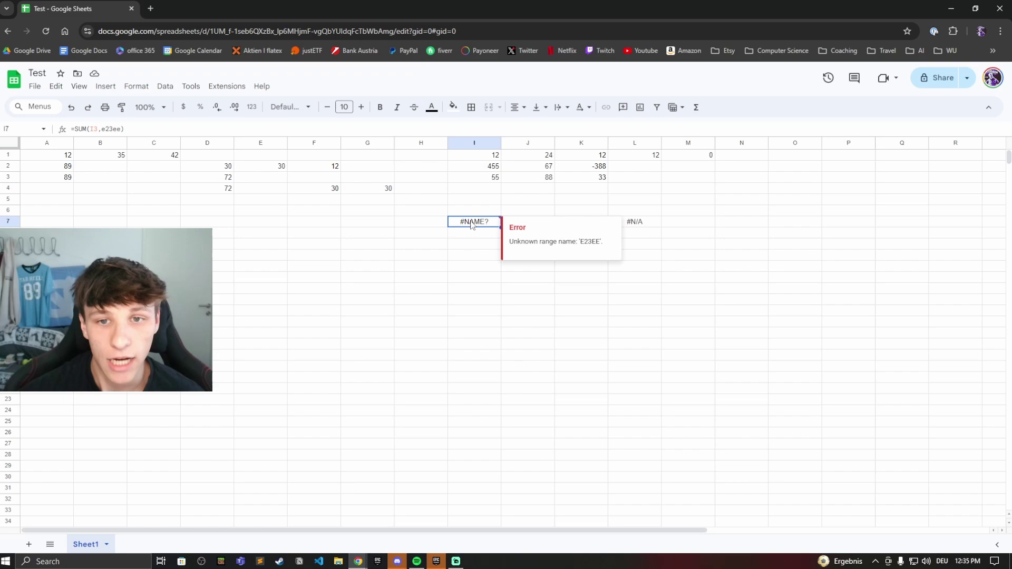